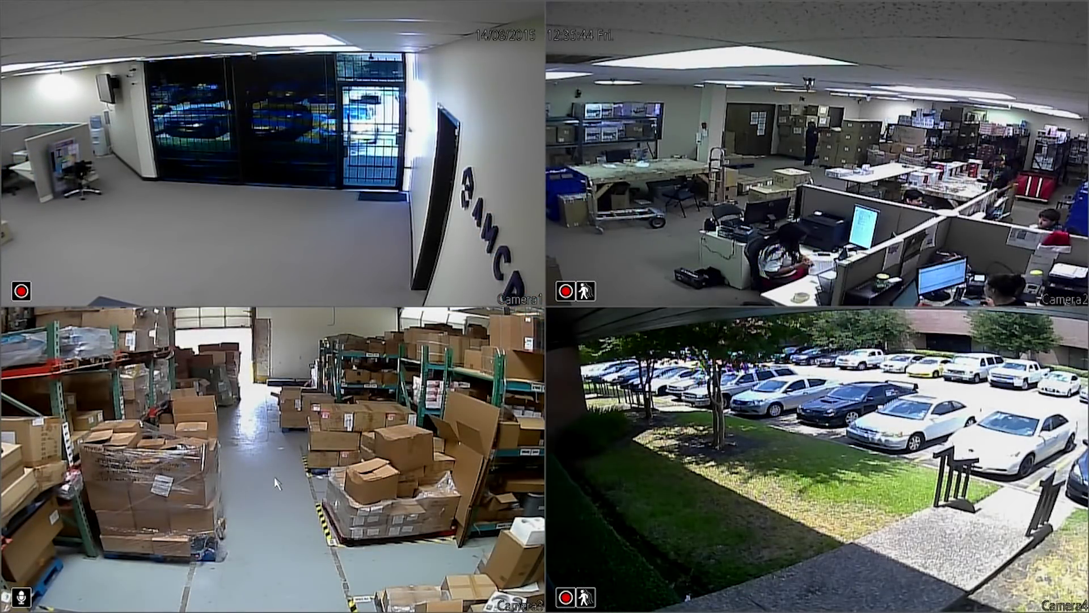
- Open the DVR main menu to the Alarm section's Motion settings for Channel 1
{"action": "left_click", "coordinate": [276, 482]}
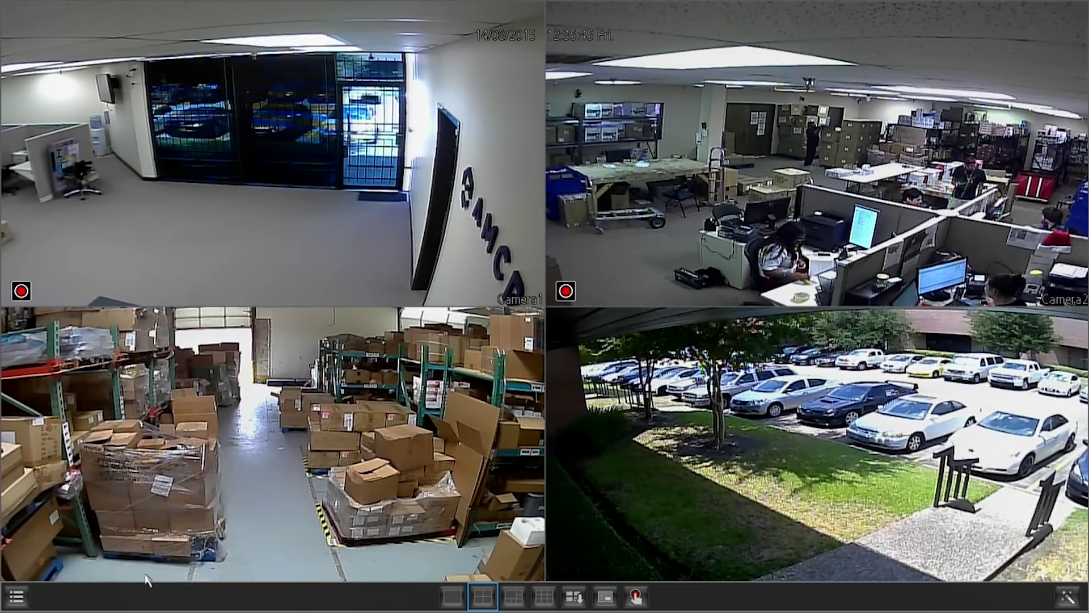
{"action": "left_click", "coordinate": [23, 602]}
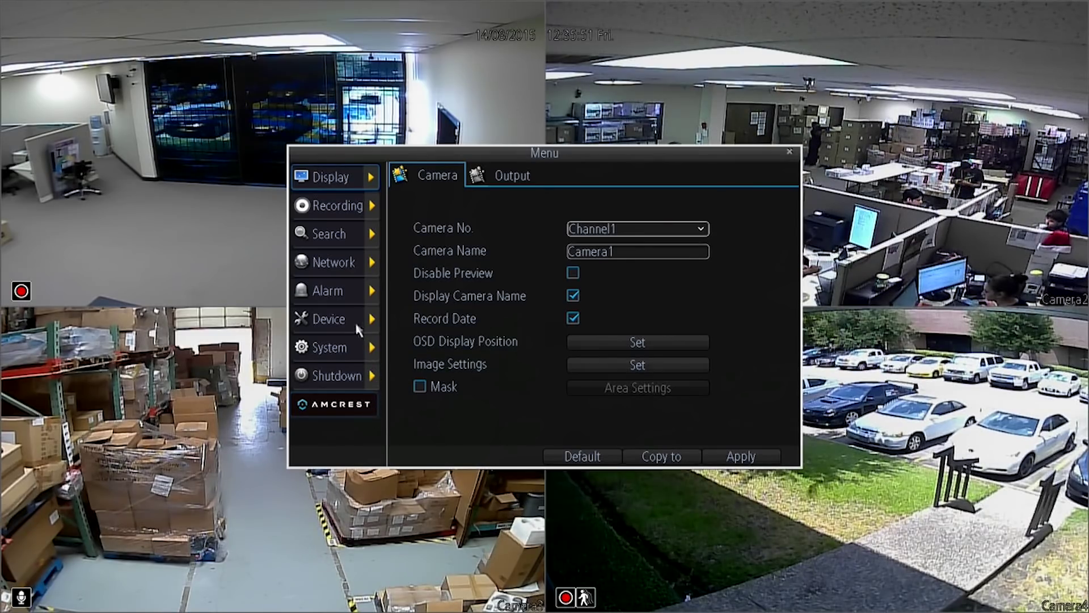
{"action": "left_click", "coordinate": [353, 294]}
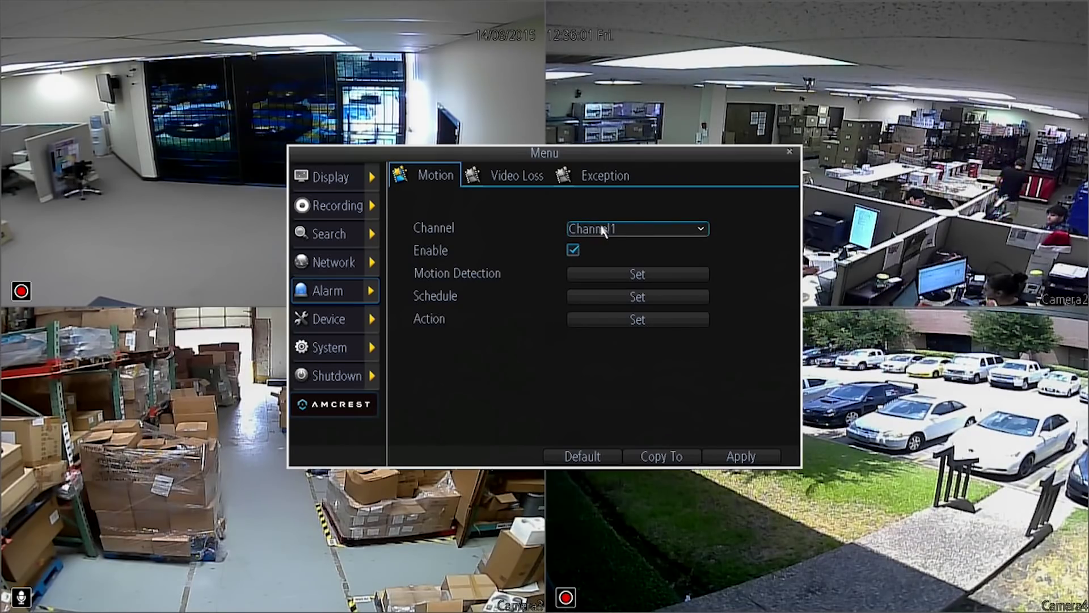
{"action": "left_click", "coordinate": [615, 232]}
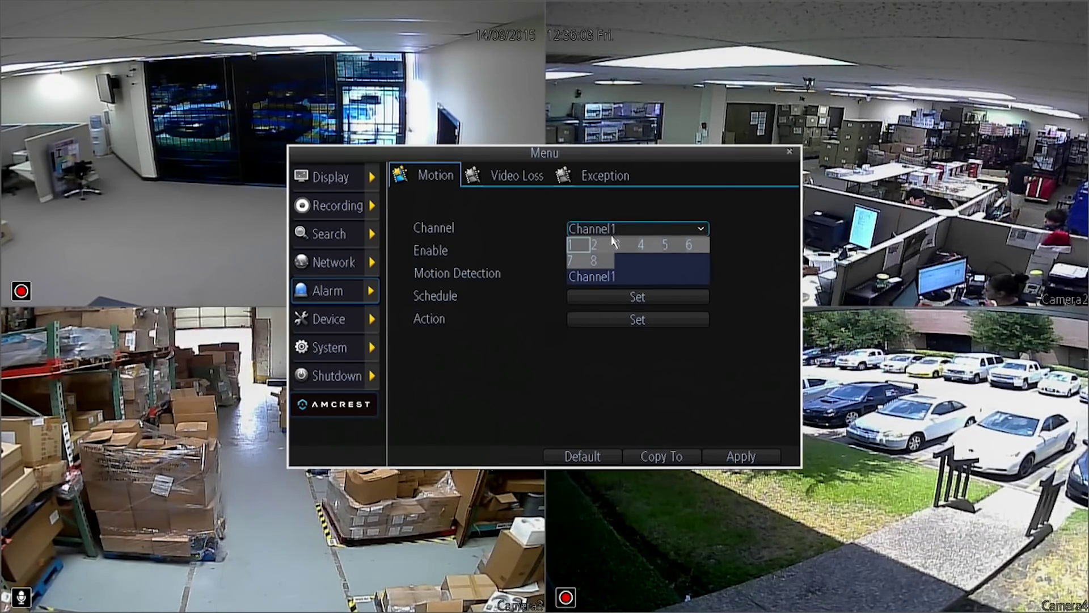
{"action": "left_click", "coordinate": [583, 248]}
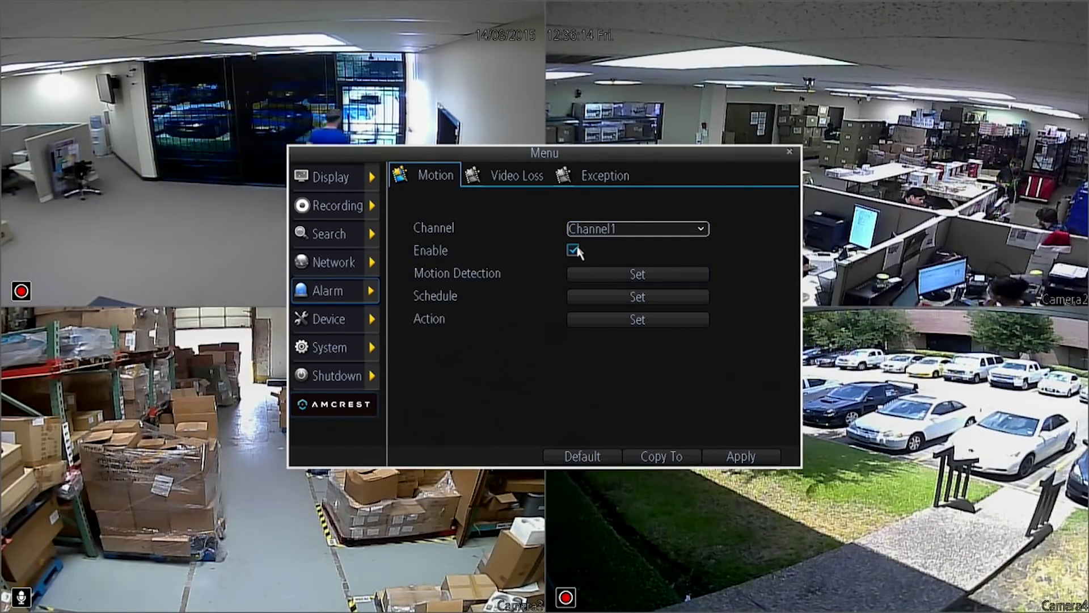
{"action": "left_click", "coordinate": [574, 253]}
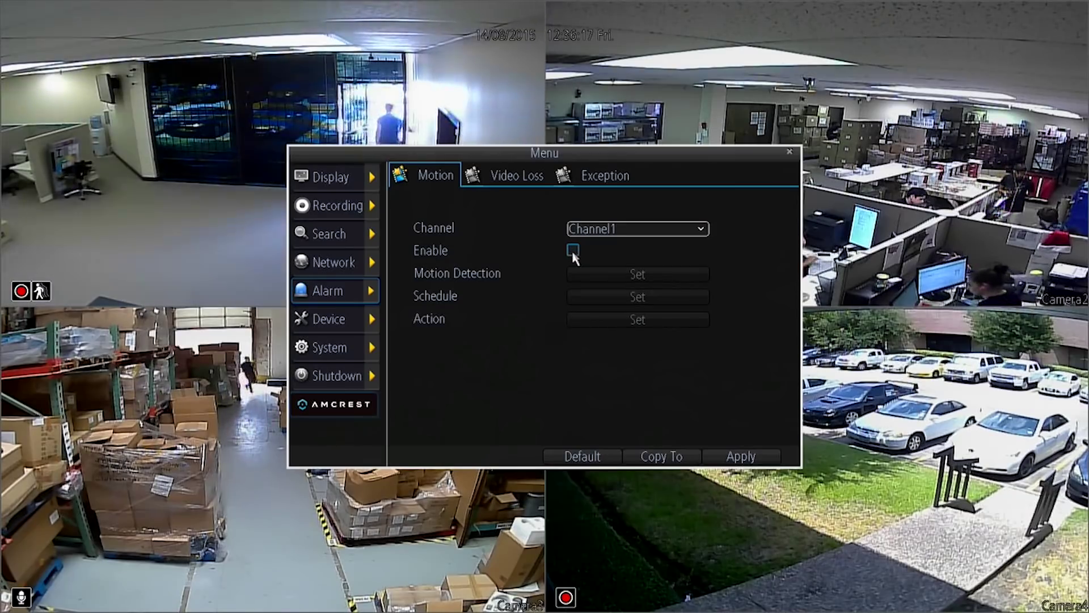
{"action": "left_click", "coordinate": [574, 253]}
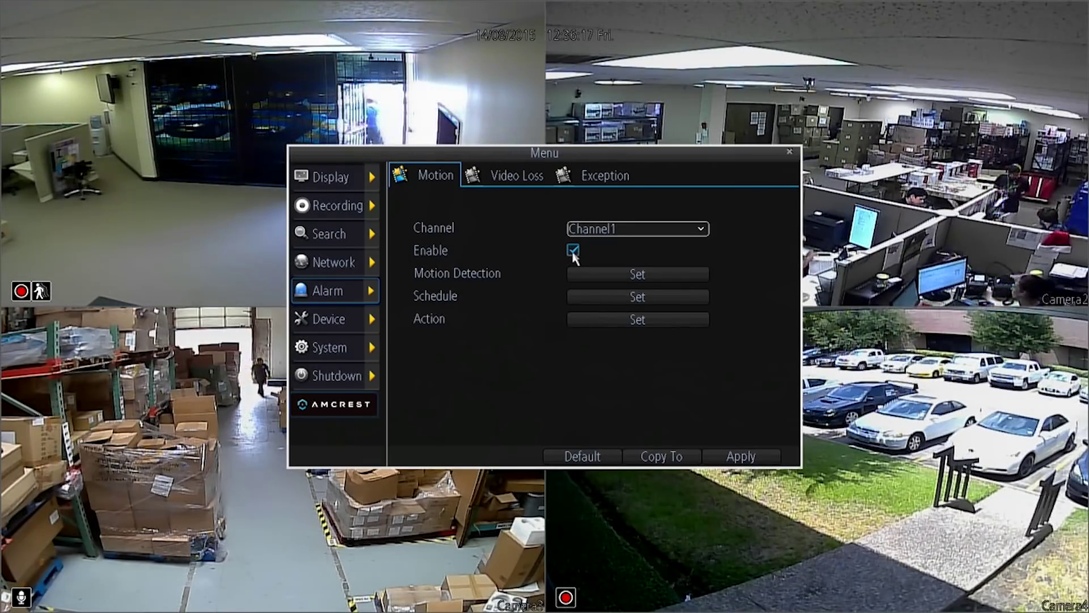
- Clear Camera 1's motion detection grid and mark the door glass and right-hand door
{"action": "left_click", "coordinate": [600, 277]}
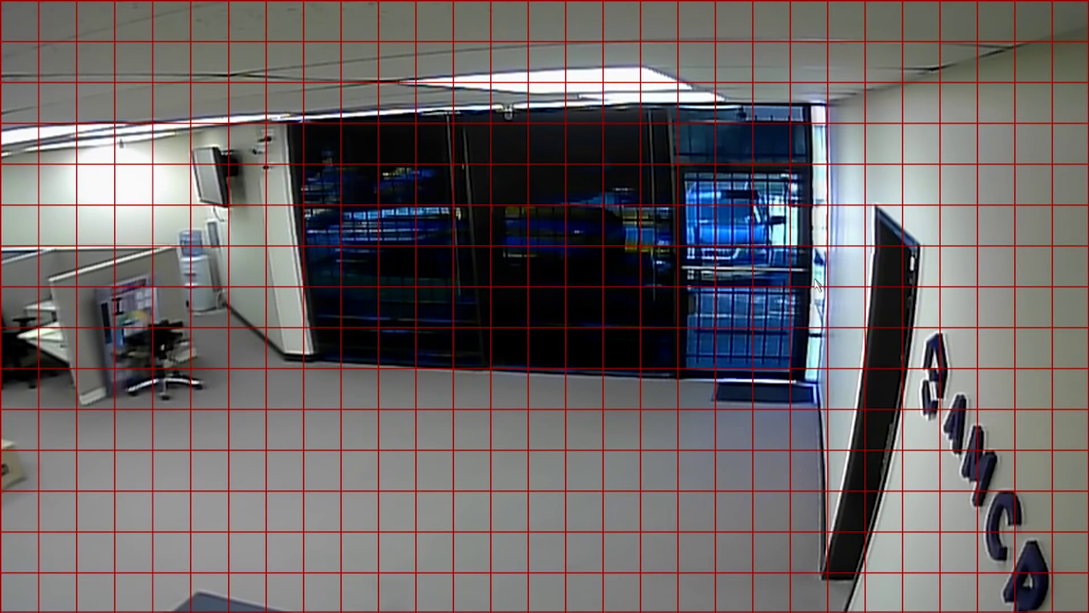
{"action": "right_click", "coordinate": [735, 76]}
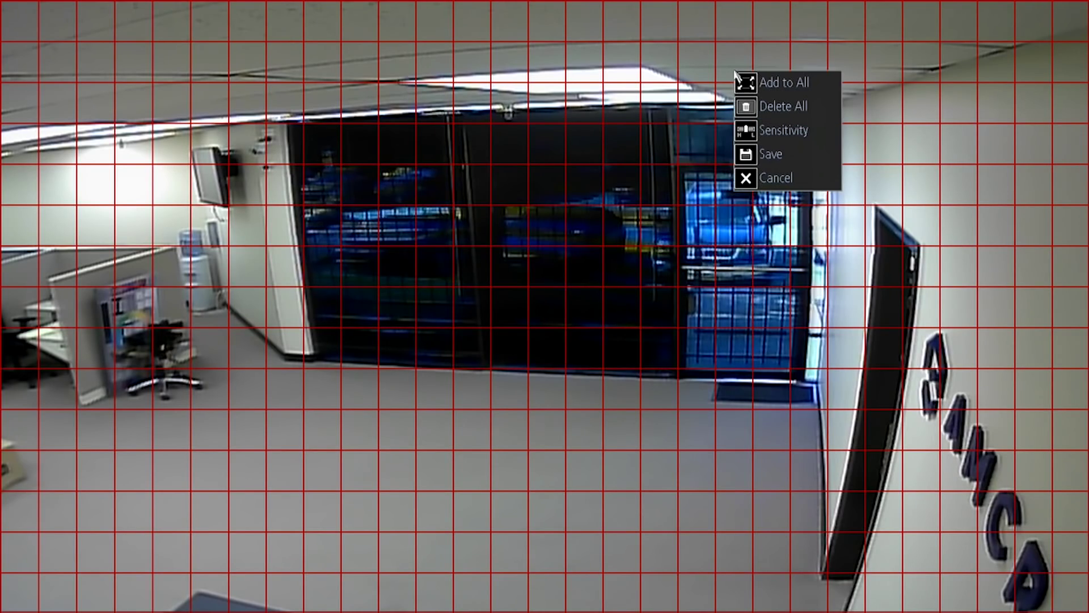
{"action": "left_click", "coordinate": [747, 107]}
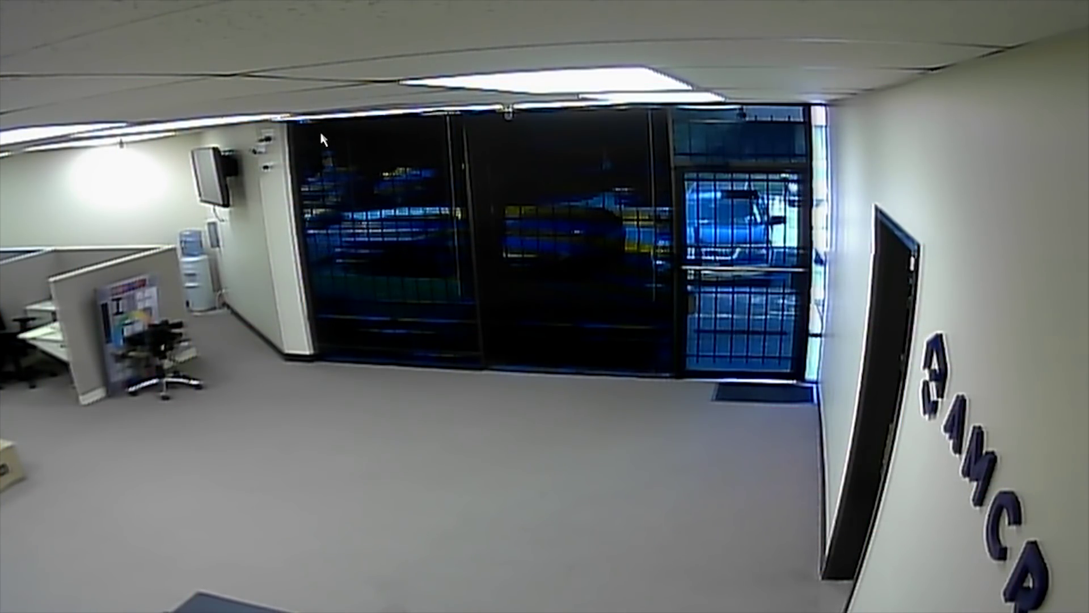
{"action": "left_click_drag", "start_coordinate": [296, 123], "coordinate": [676, 373]}
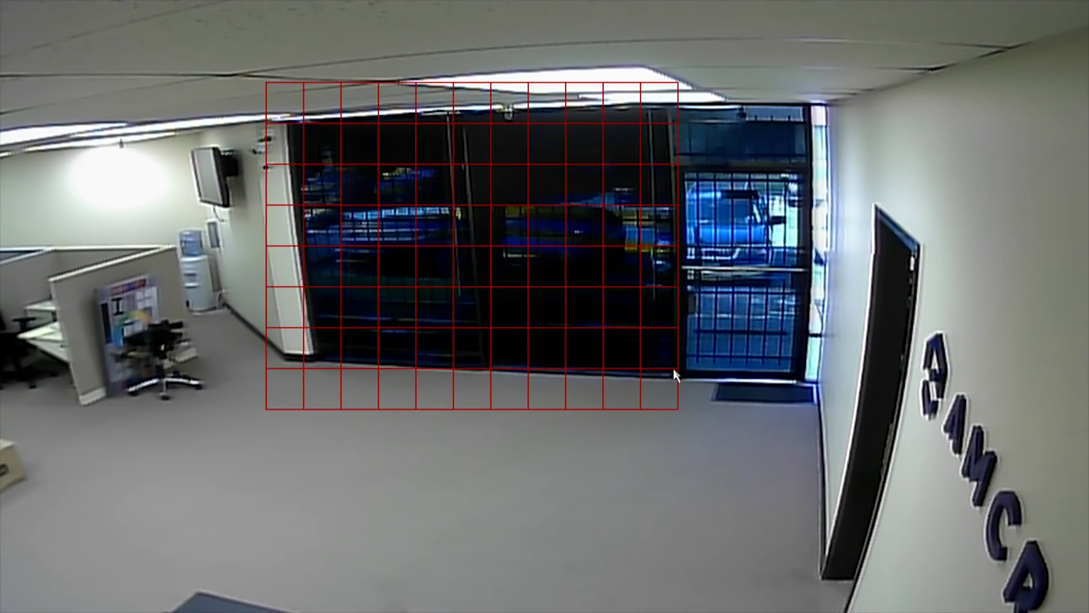
{"action": "left_click_drag", "start_coordinate": [685, 128], "coordinate": [800, 387]}
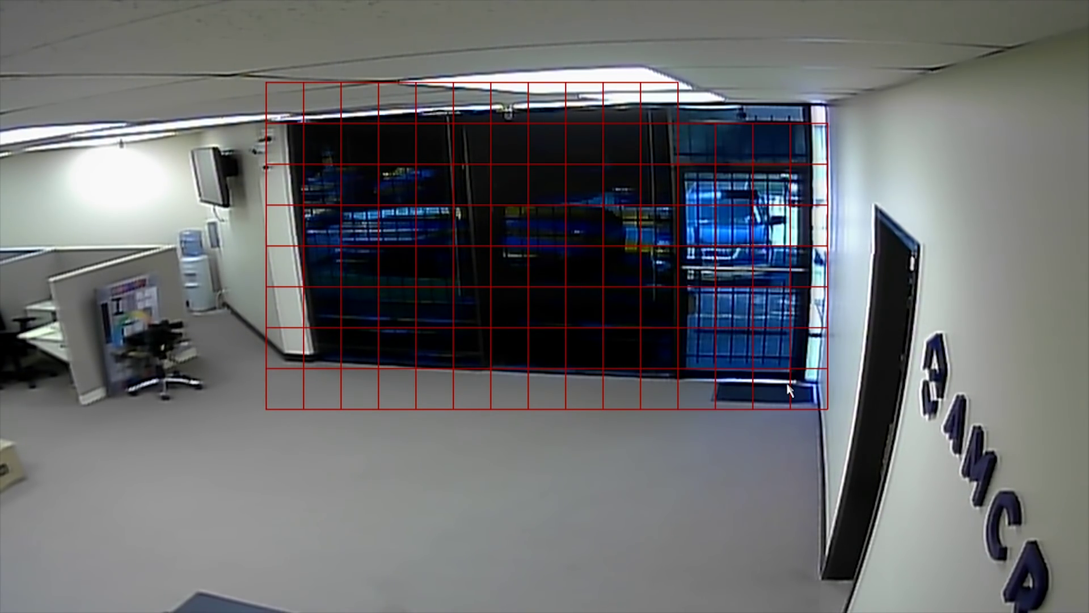
- Fill the grid, trim top and bottom cells, then restore full-picture detection
{"action": "right_click", "coordinate": [788, 390]}
{"action": "left_click", "coordinate": [799, 397]}
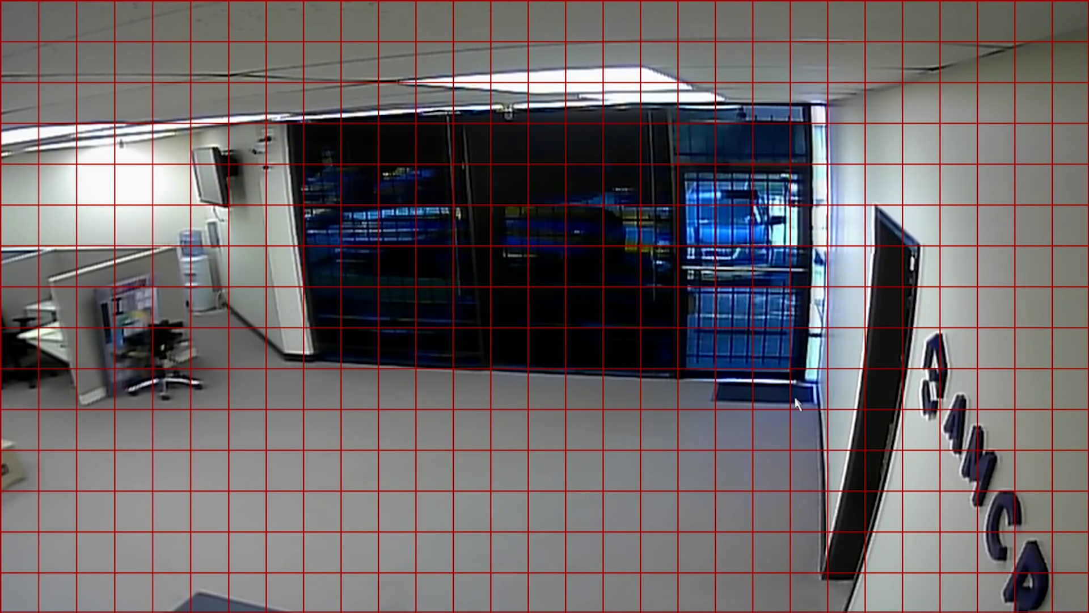
{"action": "left_click_drag", "start_coordinate": [658, 41], "coordinate": [381, 111]}
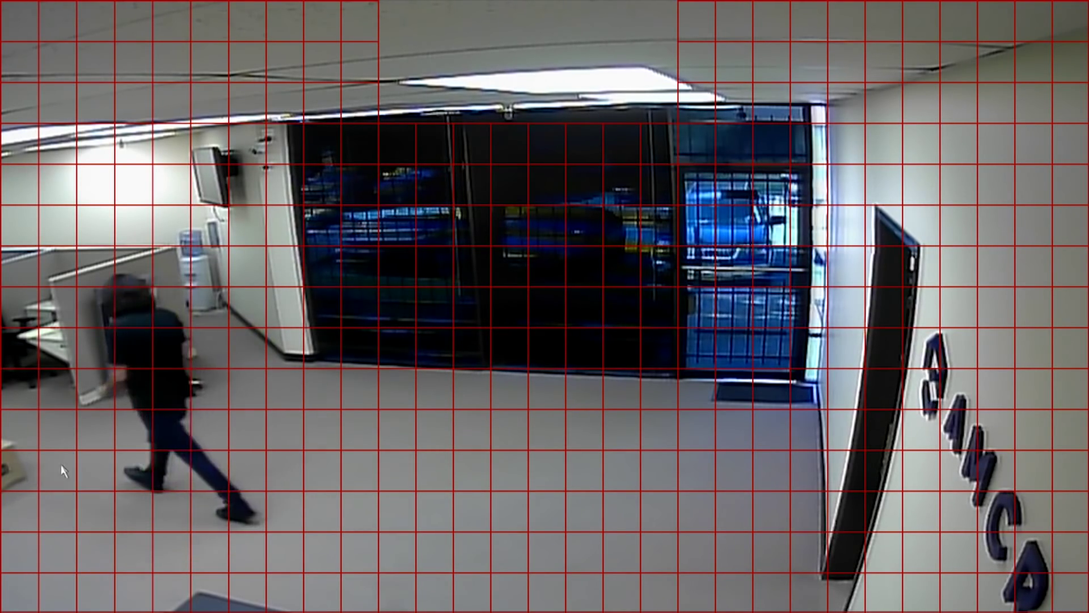
{"action": "left_click_drag", "start_coordinate": [399, 593], "coordinate": [727, 566]}
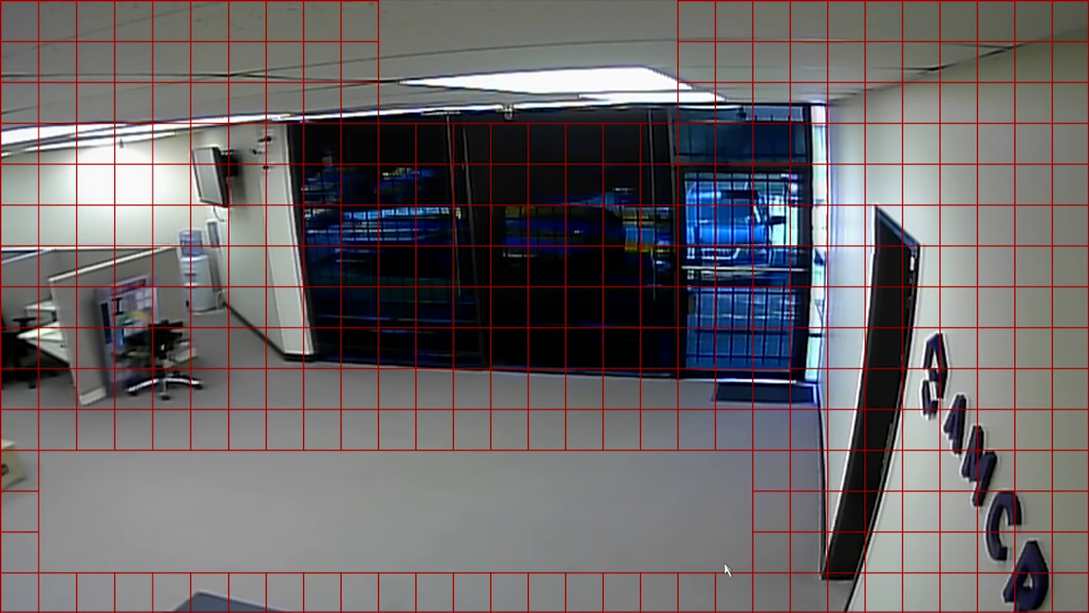
{"action": "right_click", "coordinate": [738, 369]}
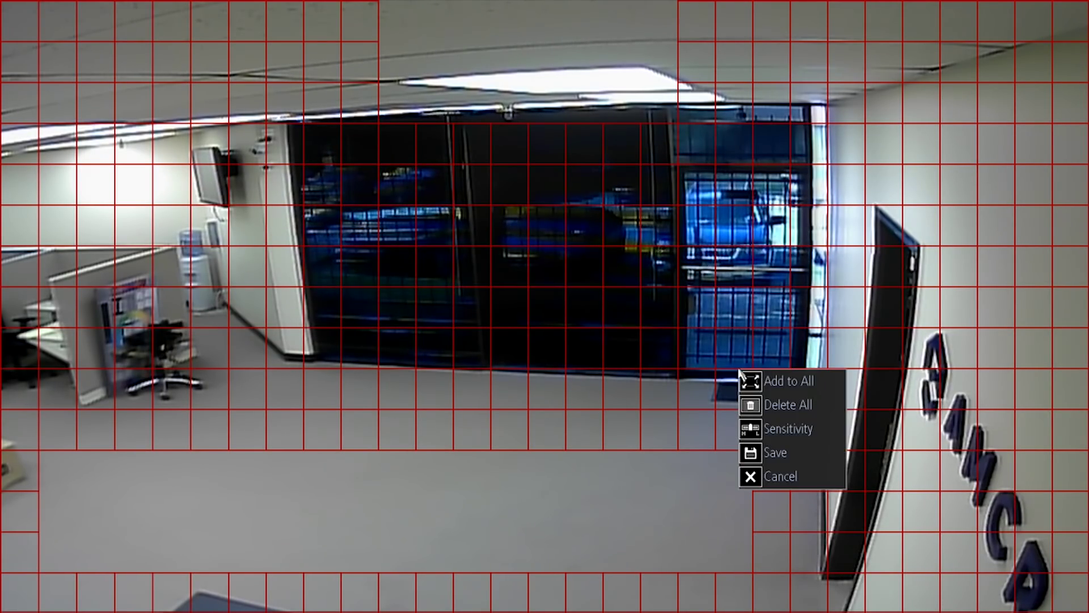
{"action": "left_click", "coordinate": [738, 383]}
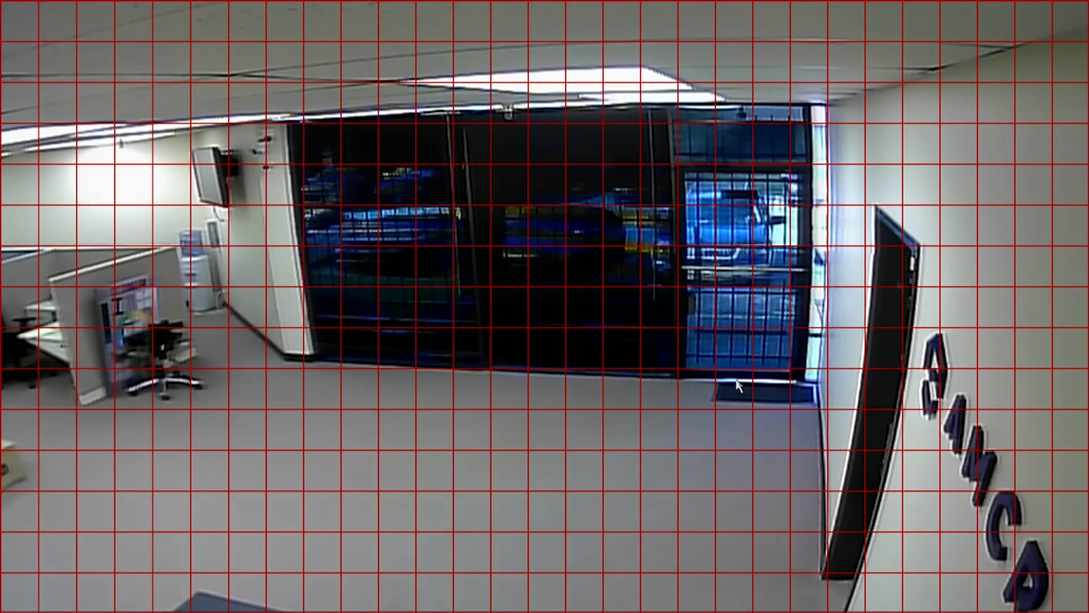
- Set motion sensitivity to 10 for all four time periods and apply it
{"action": "right_click", "coordinate": [830, 237]}
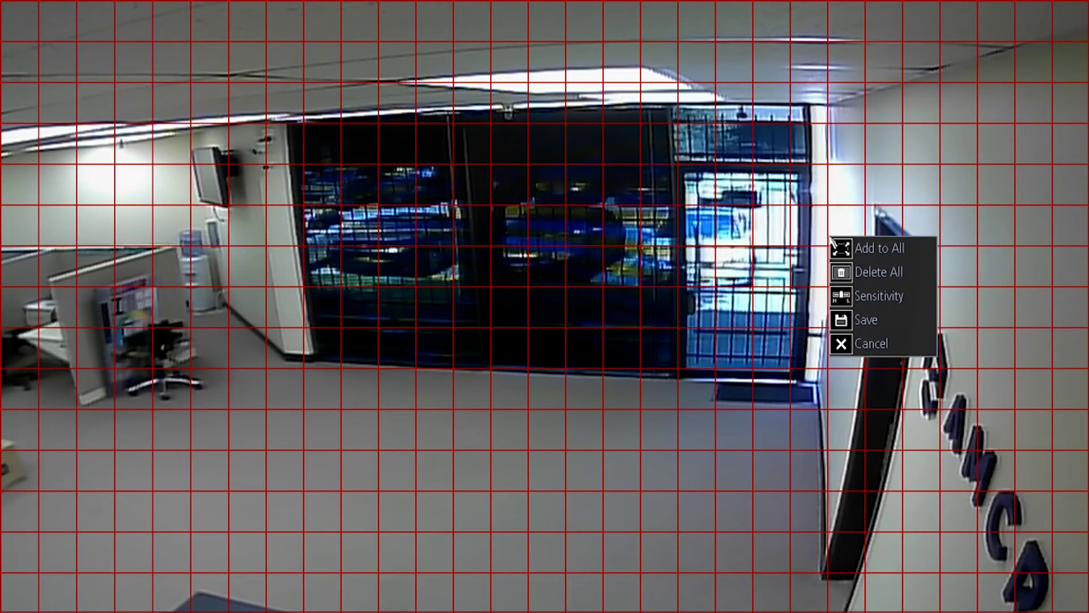
{"action": "left_click", "coordinate": [910, 310]}
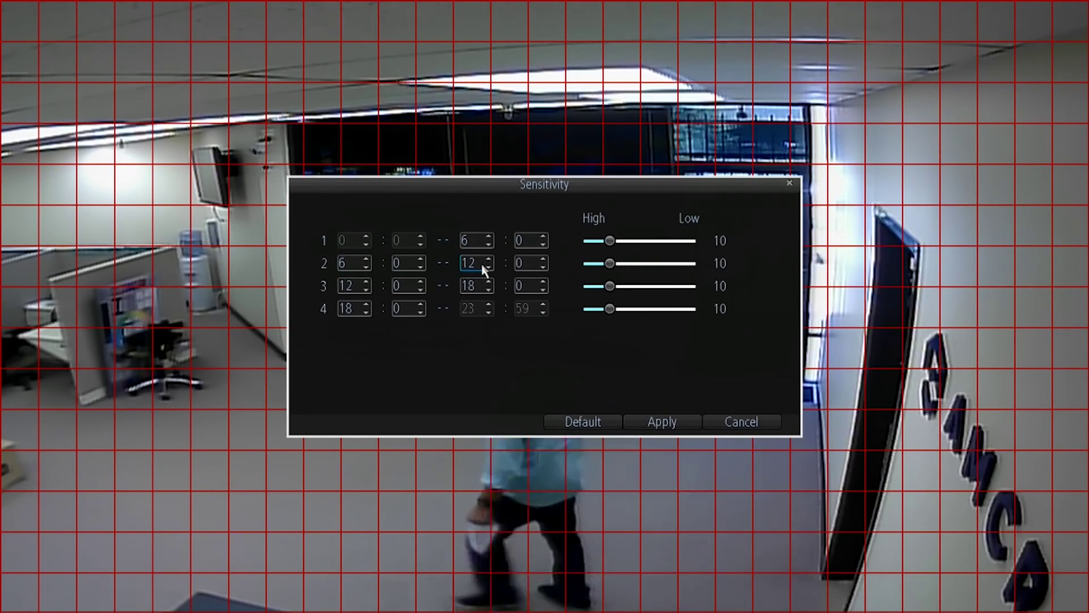
{"action": "left_click", "coordinate": [523, 263]}
{"action": "left_click", "coordinate": [360, 290]}
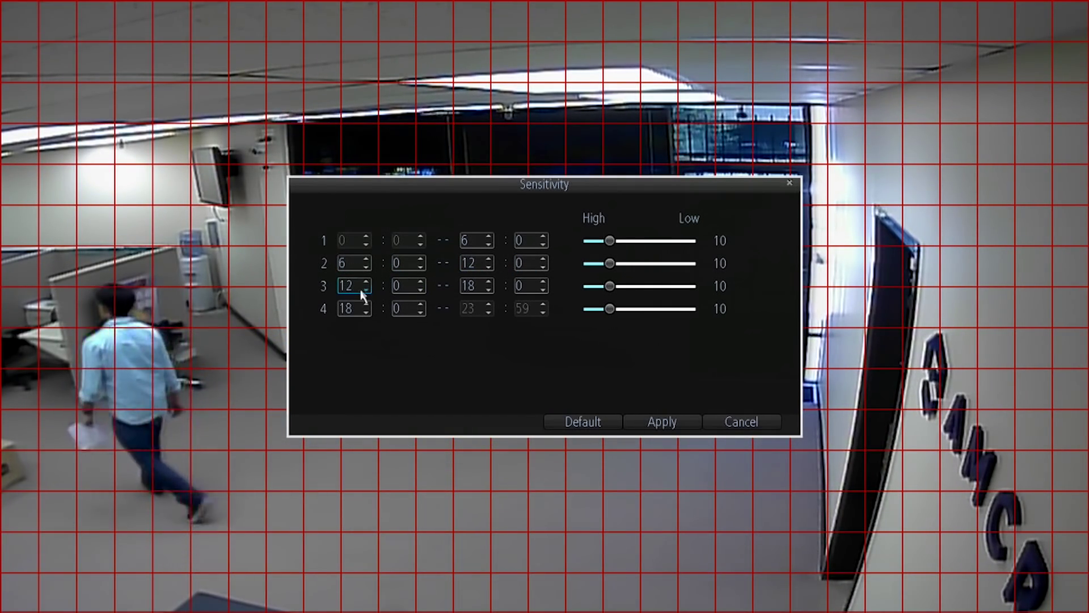
{"action": "left_click", "coordinate": [477, 288]}
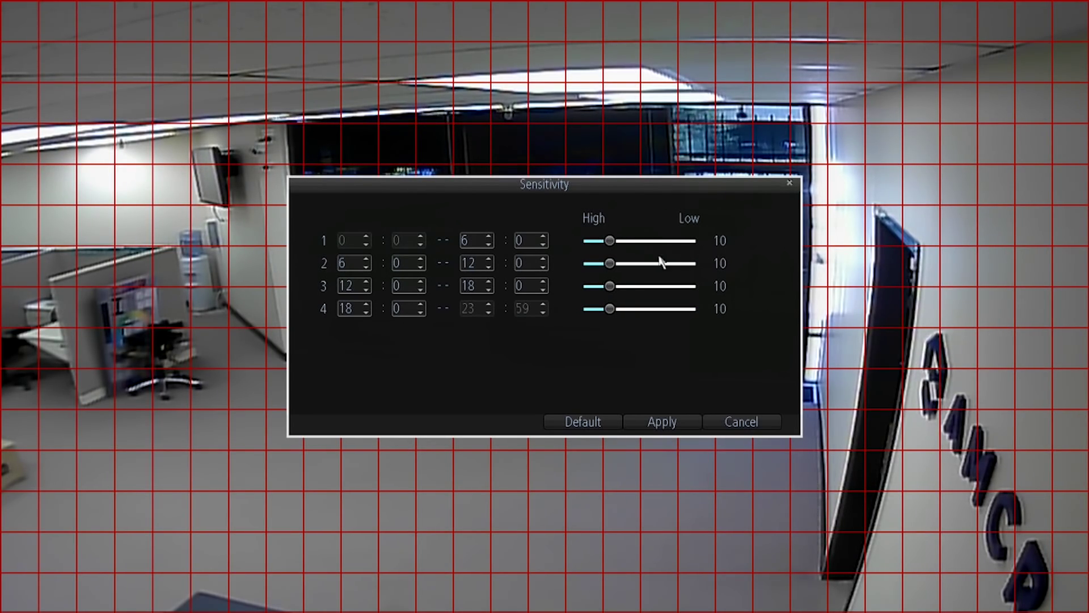
{"action": "mouse_move", "coordinate": [612, 243]}
{"action": "left_mouse_down"}
{"action": "mouse_move", "coordinate": [652, 240]}
{"action": "mouse_move", "coordinate": [610, 250]}
{"action": "left_mouse_up"}
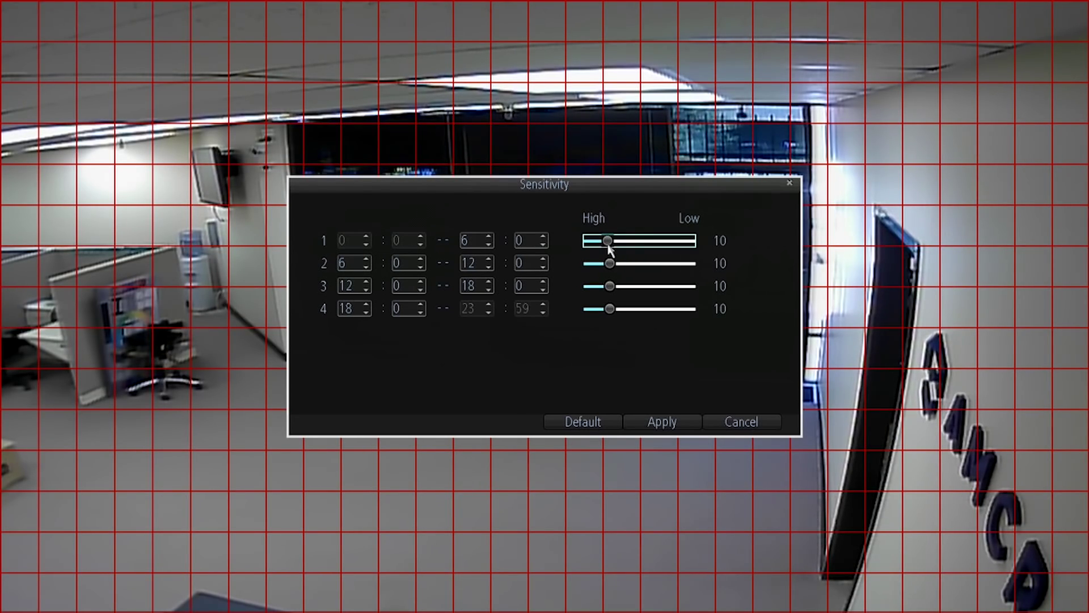
{"action": "left_click", "coordinate": [645, 420]}
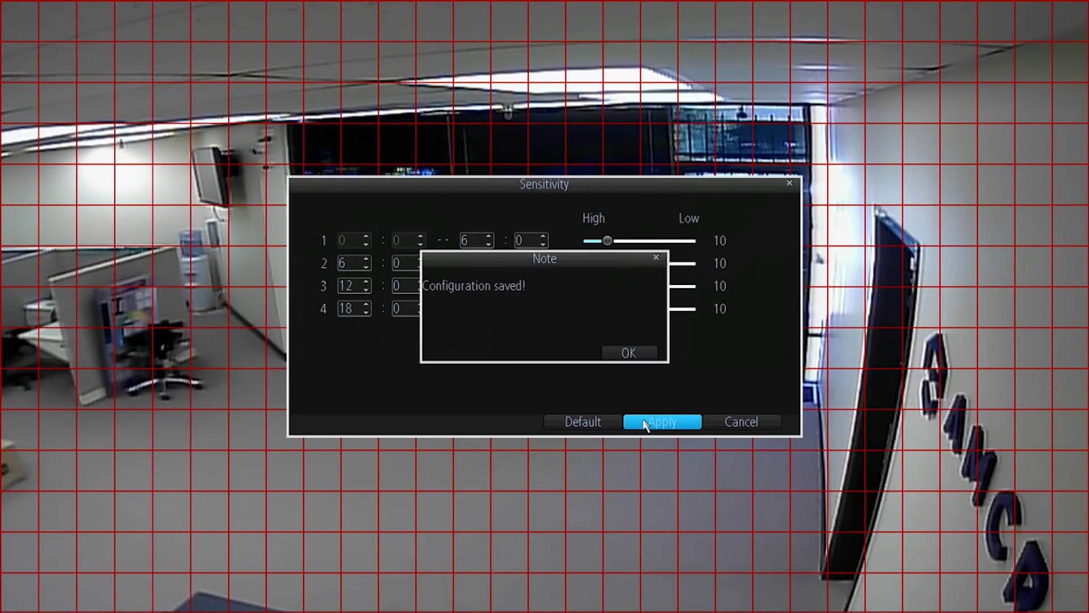
{"action": "left_click", "coordinate": [642, 354]}
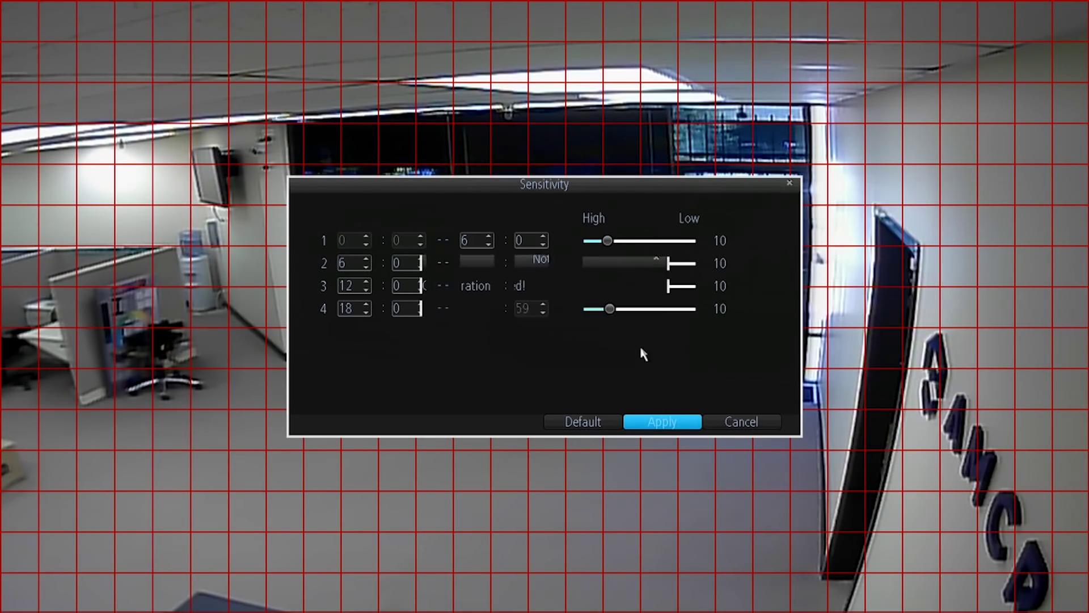
- Save Channel 1's full-frame motion detection grid
{"action": "left_click", "coordinate": [745, 423]}
{"action": "right_click", "coordinate": [724, 308]}
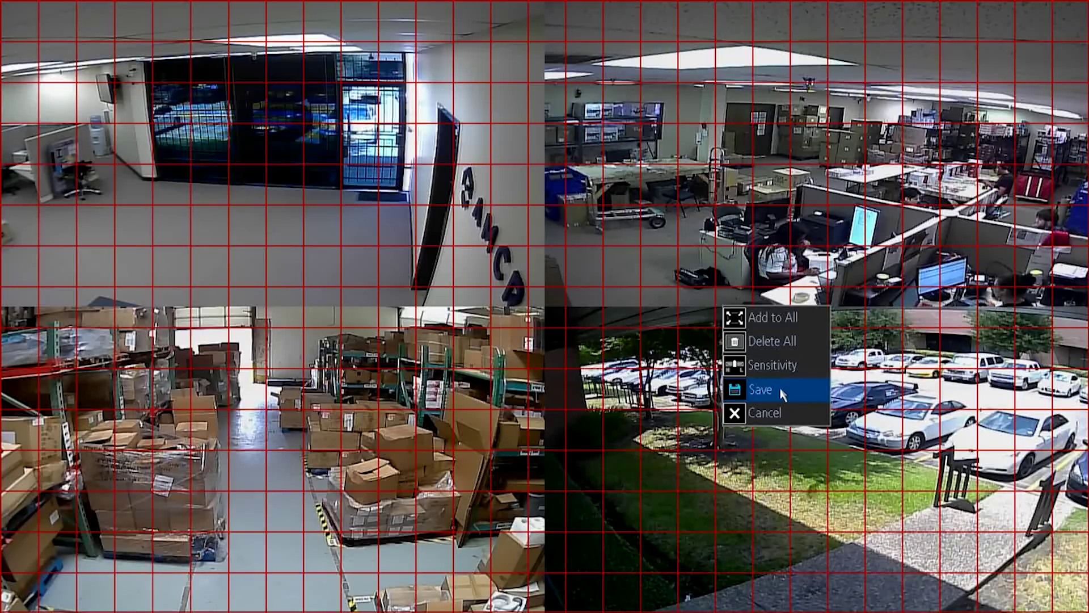
{"action": "left_click", "coordinate": [782, 391]}
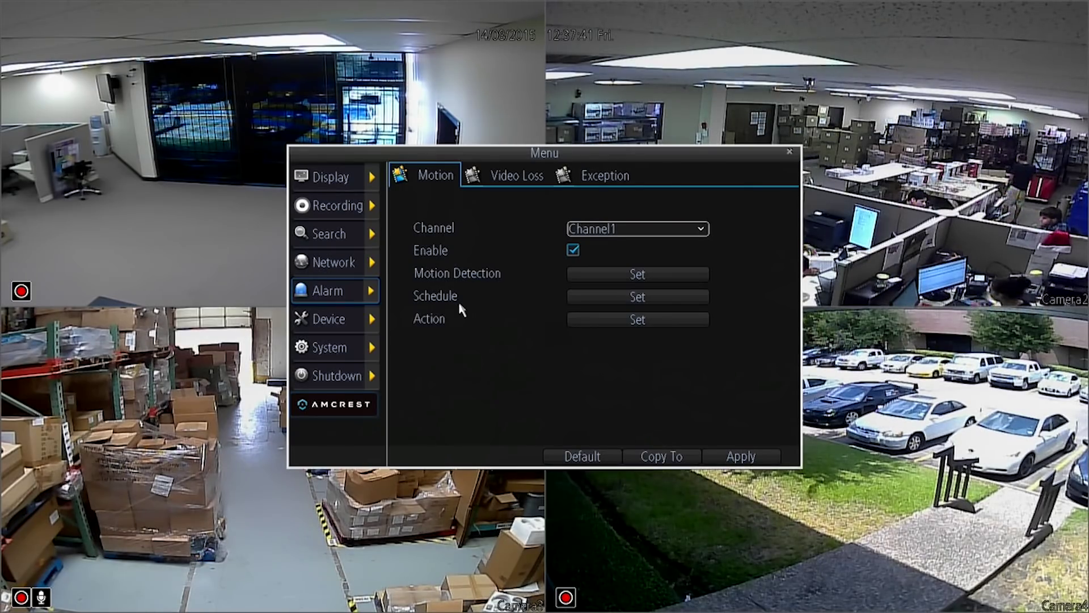
- In the weekly motion schedule, turn off alarms for some Tuesday–Friday and Sunday hours
{"action": "left_click", "coordinate": [593, 303]}
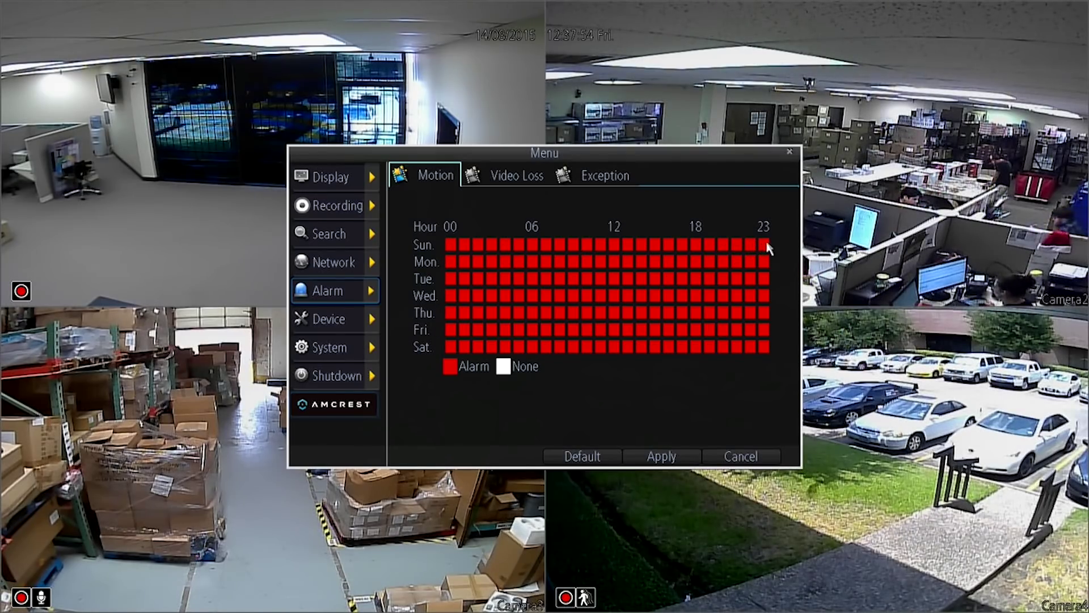
{"action": "left_click", "coordinate": [573, 278]}
{"action": "left_click", "coordinate": [600, 278]}
{"action": "left_click", "coordinate": [655, 329]}
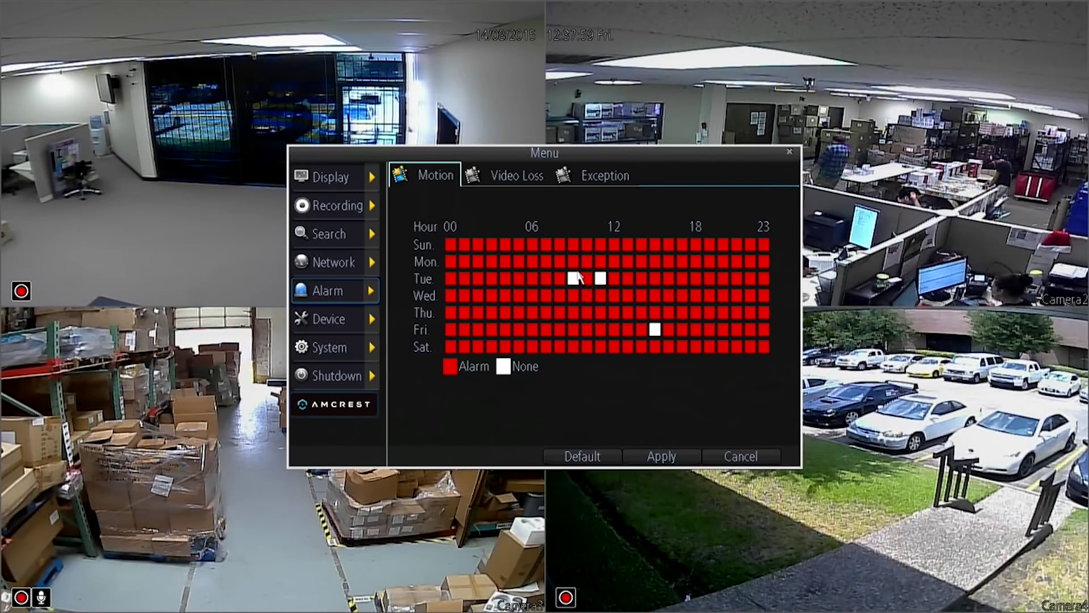
{"action": "left_click_drag", "start_coordinate": [570, 281], "coordinate": [667, 339]}
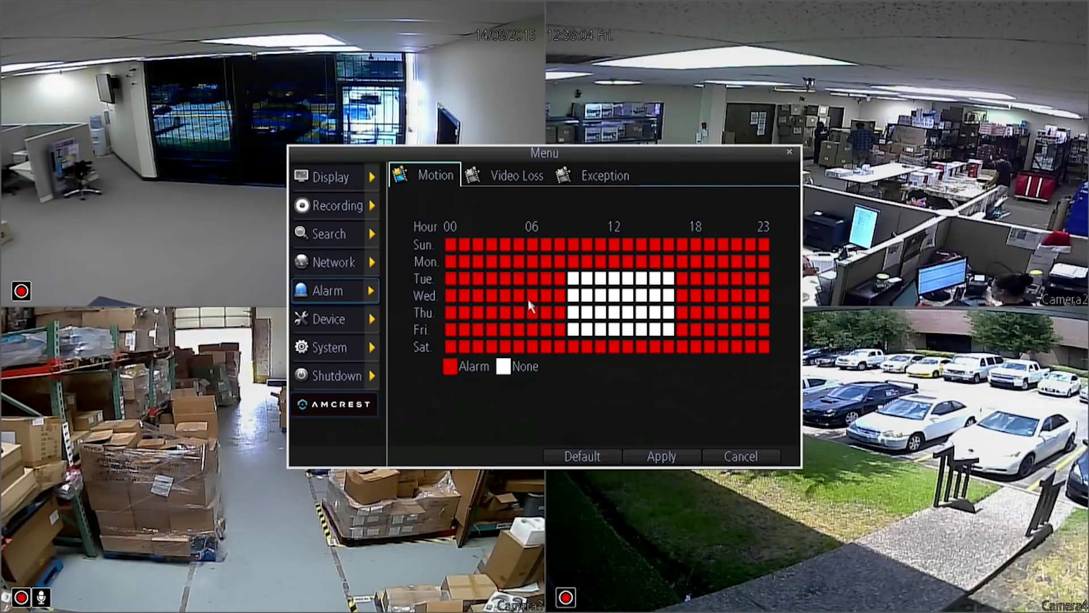
{"action": "left_click", "coordinate": [452, 245]}
{"action": "left_click_drag", "start_coordinate": [460, 245], "coordinate": [766, 252]}
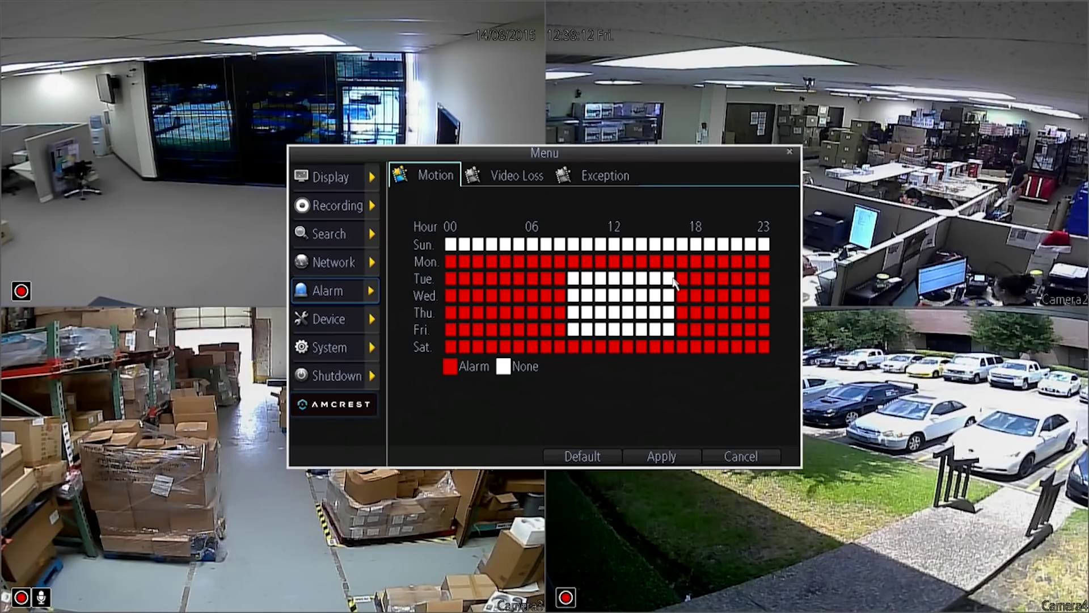
- Restore alarms for every hour of all seven days and save the schedule
{"action": "left_click_drag", "start_coordinate": [674, 284], "coordinate": [560, 332]}
{"action": "left_click_drag", "start_coordinate": [560, 278], "coordinate": [673, 339]}
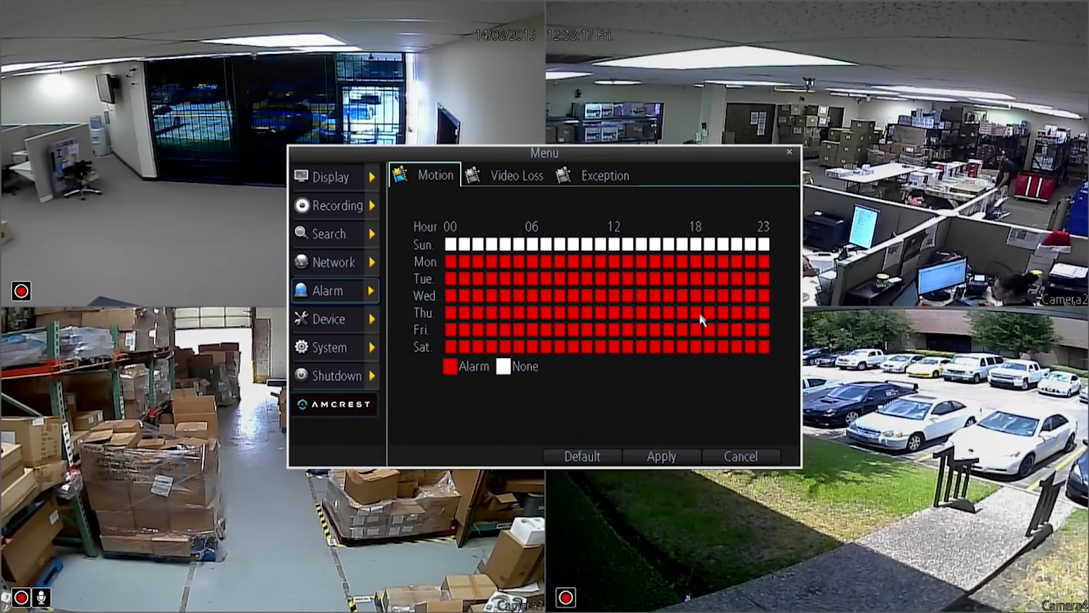
{"action": "left_click_drag", "start_coordinate": [768, 246], "coordinate": [450, 245]}
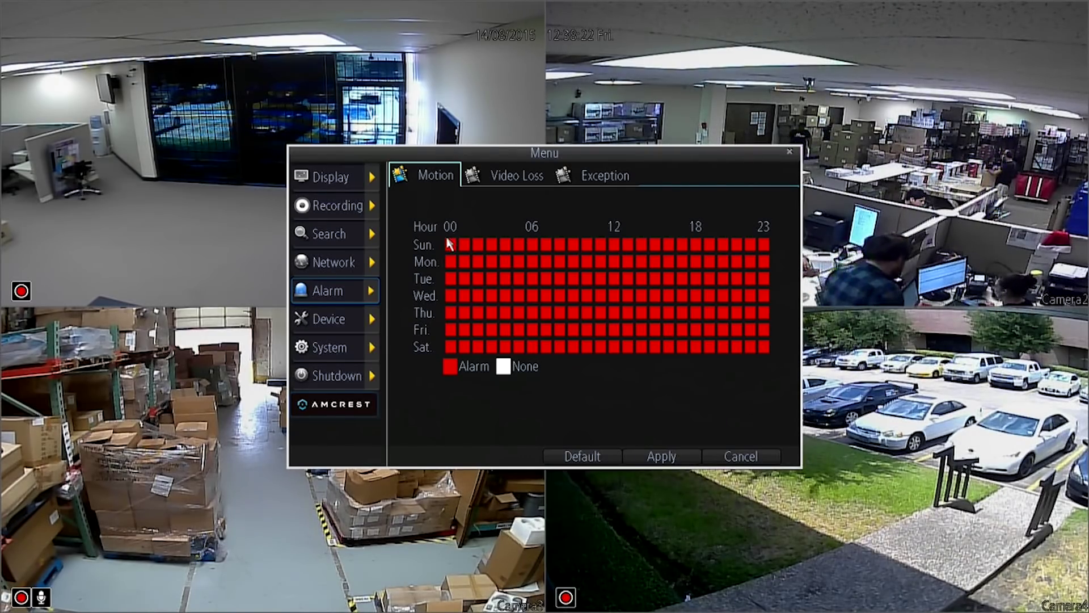
{"action": "left_click", "coordinate": [687, 460]}
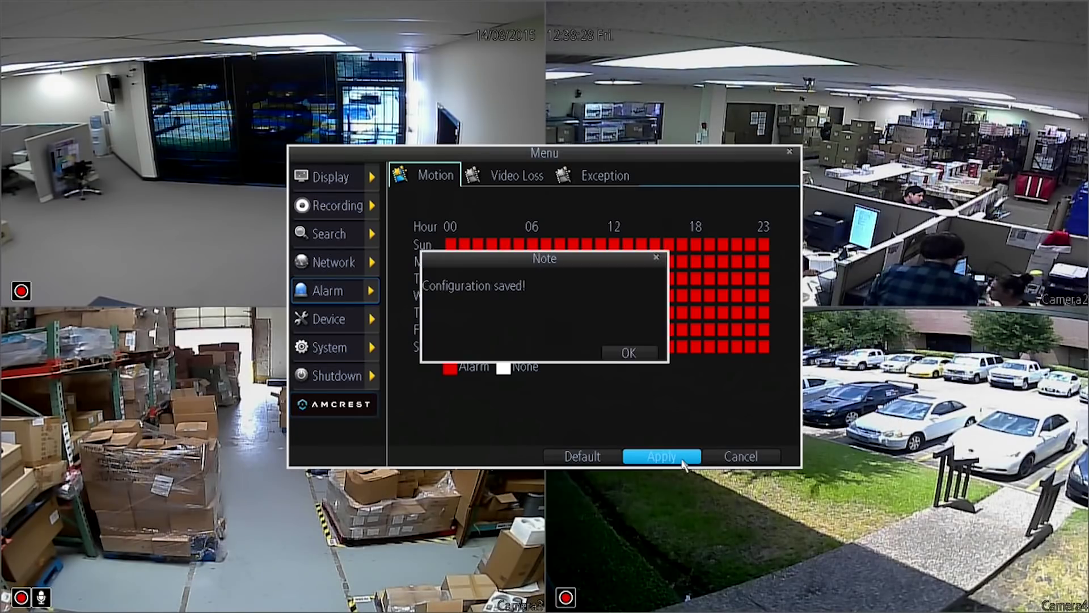
{"action": "left_click", "coordinate": [634, 354]}
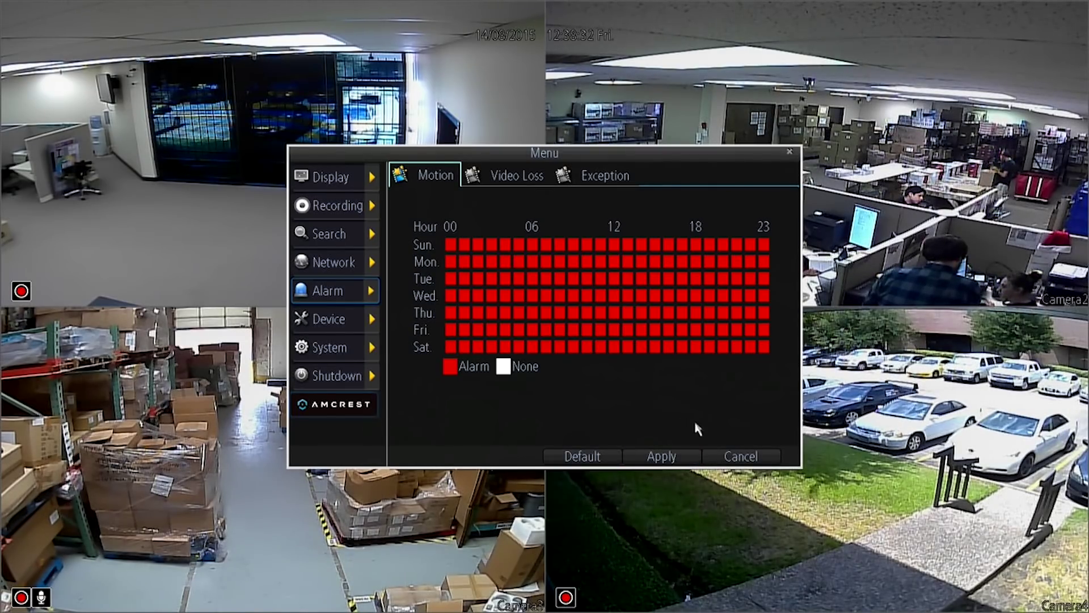
- Enable Send Email as Channel 1's motion alarm action
{"action": "left_click", "coordinate": [720, 458]}
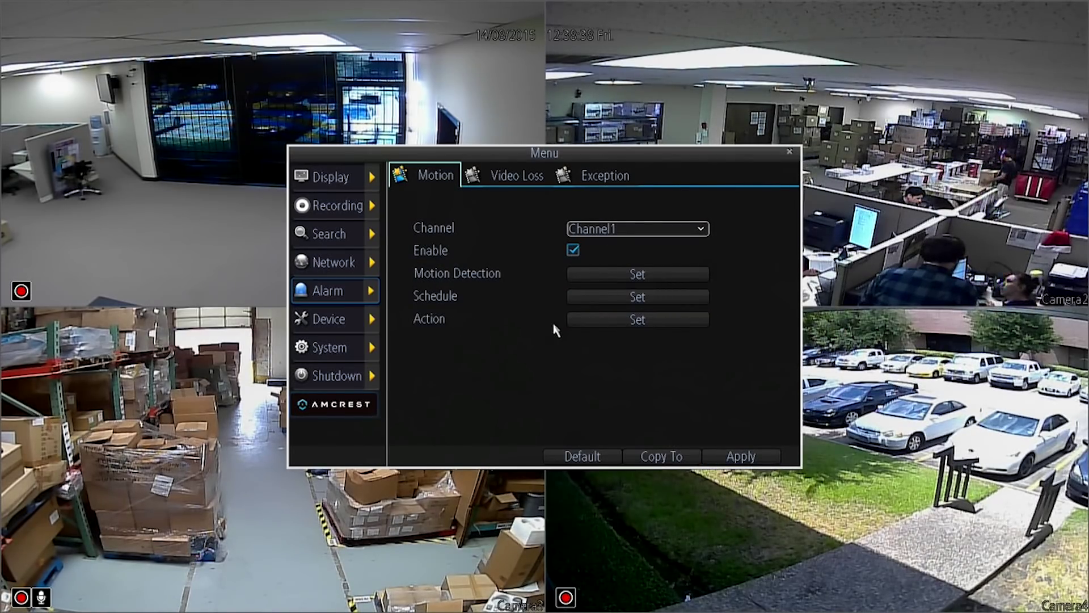
{"action": "left_click", "coordinate": [598, 327]}
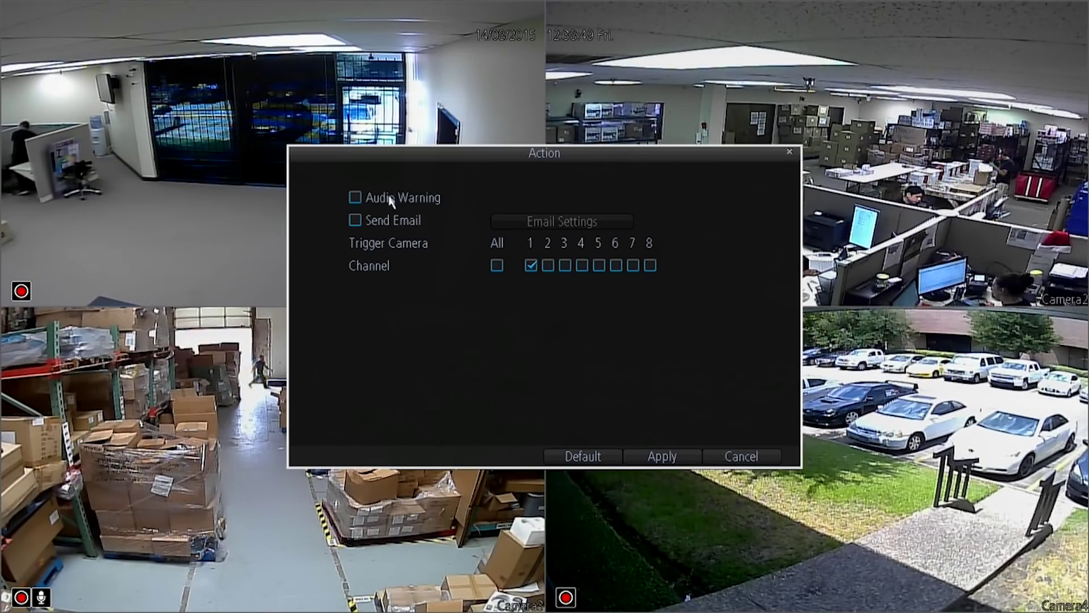
{"action": "left_click", "coordinate": [355, 200]}
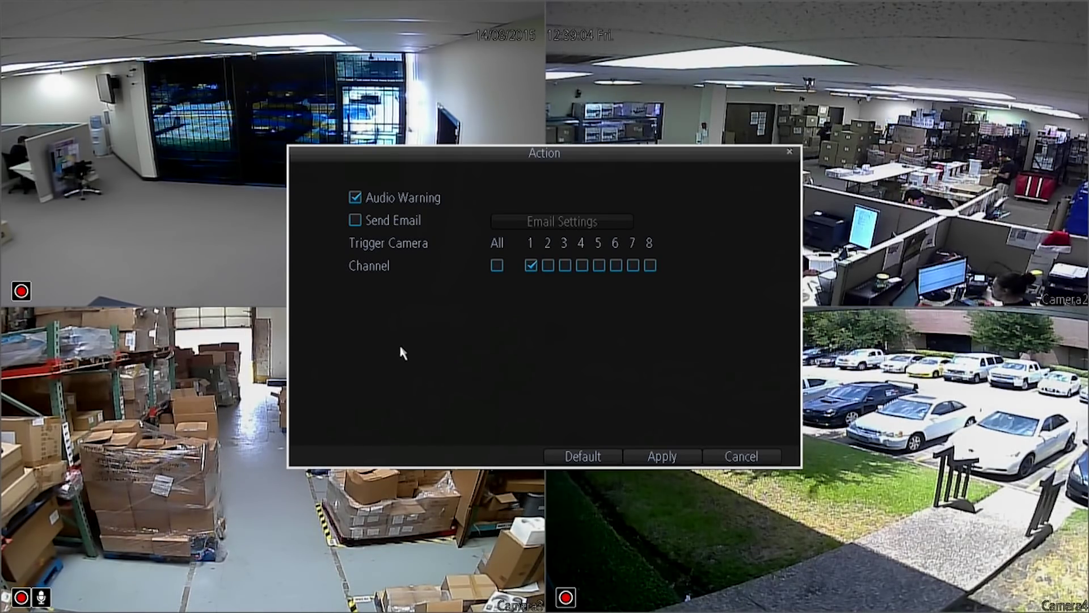
{"action": "left_click", "coordinate": [355, 221]}
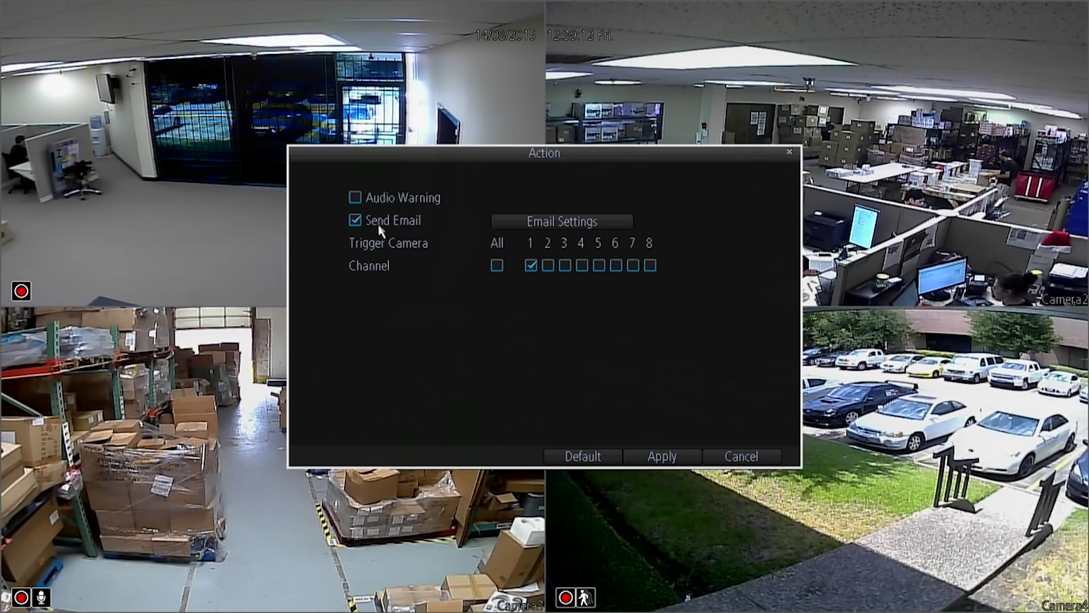
{"action": "left_click", "coordinate": [505, 227]}
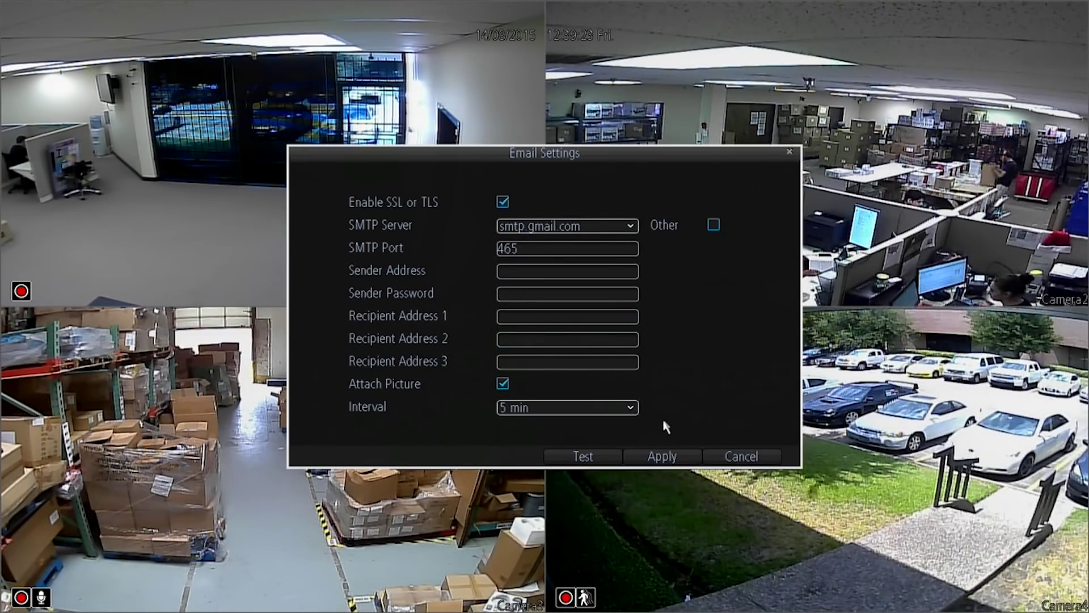
{"action": "left_click", "coordinate": [743, 457]}
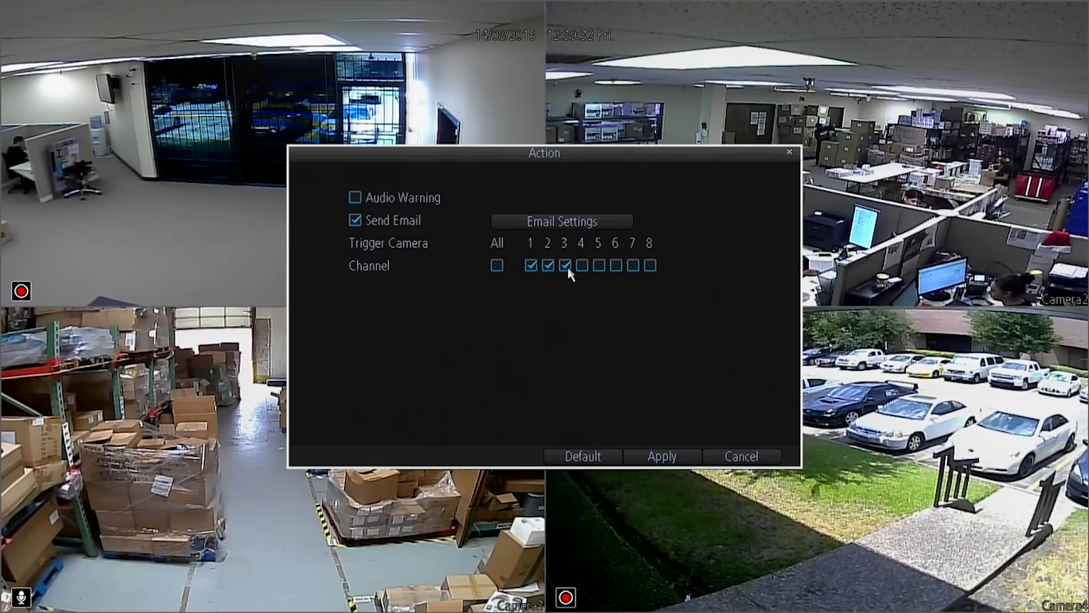
- Make Channel 1 motion trigger all eight cameras, then exit to four-camera live view
{"action": "left_click", "coordinate": [497, 267]}
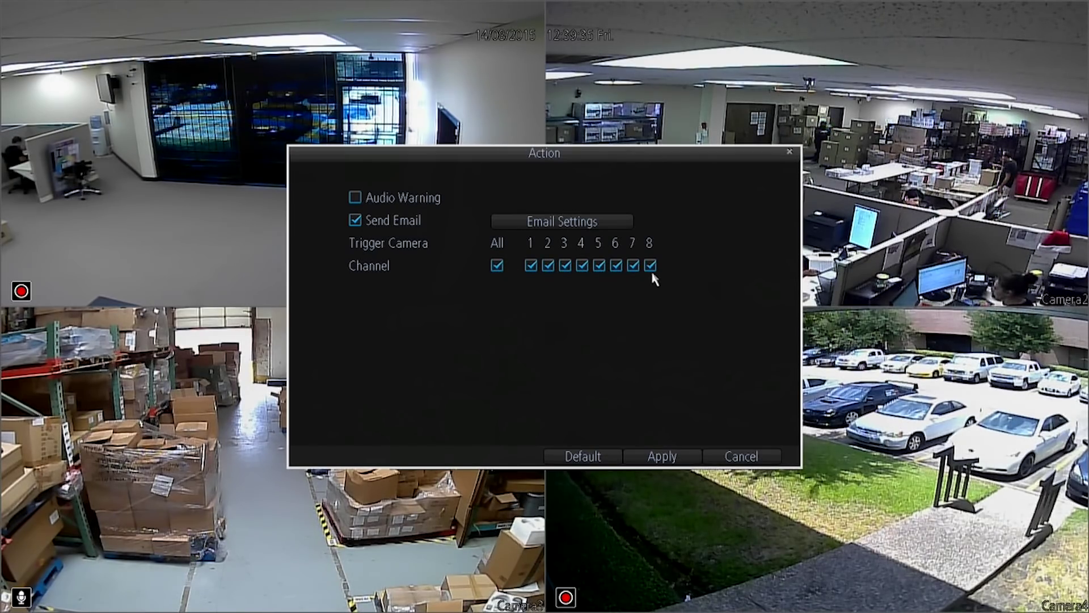
{"action": "left_click", "coordinate": [719, 459]}
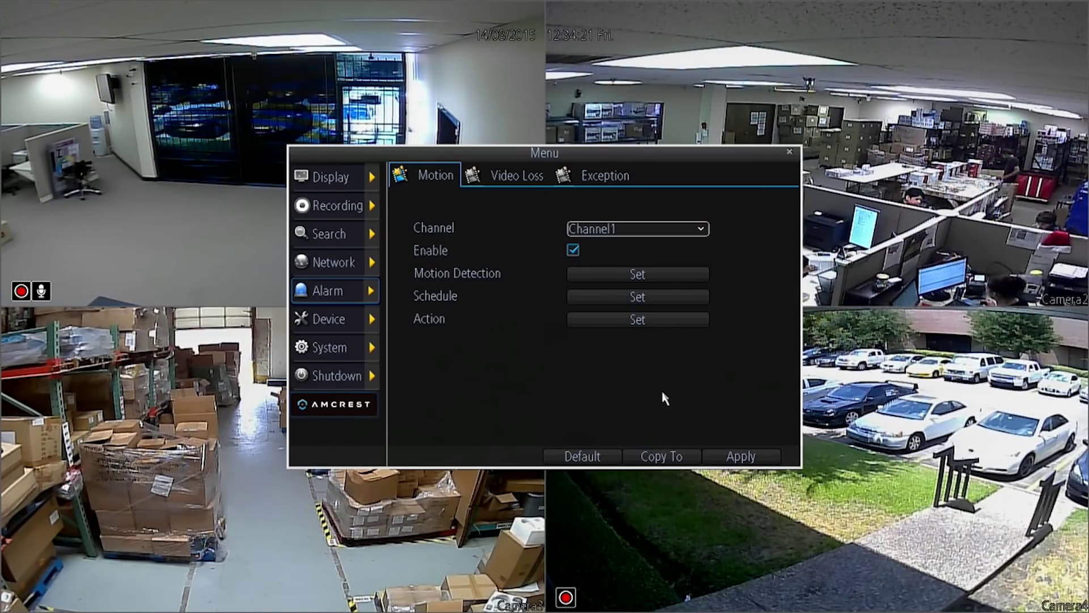
{"action": "left_click", "coordinate": [789, 153]}
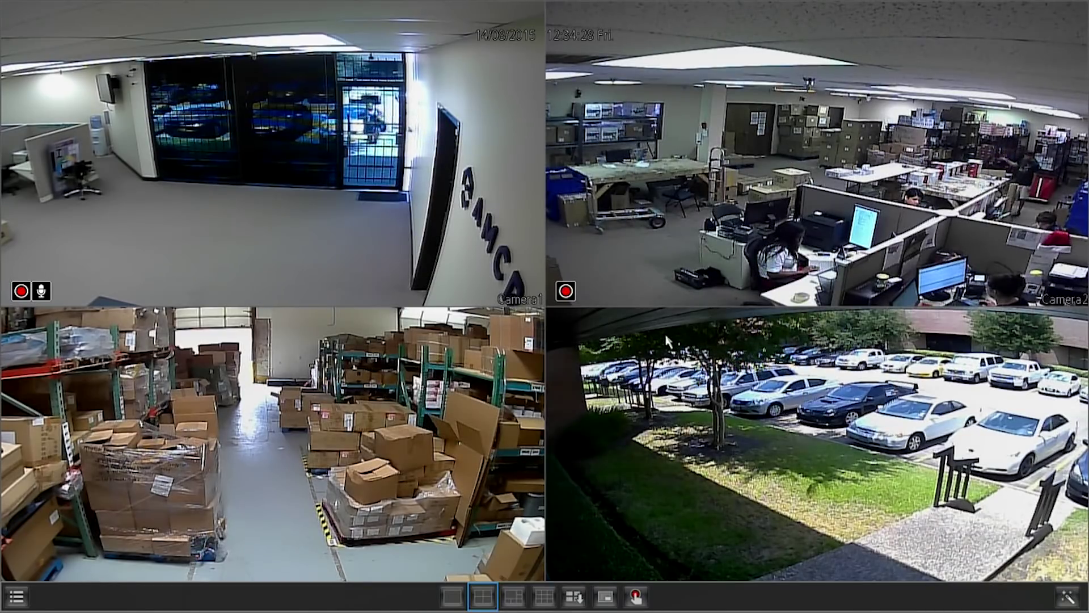